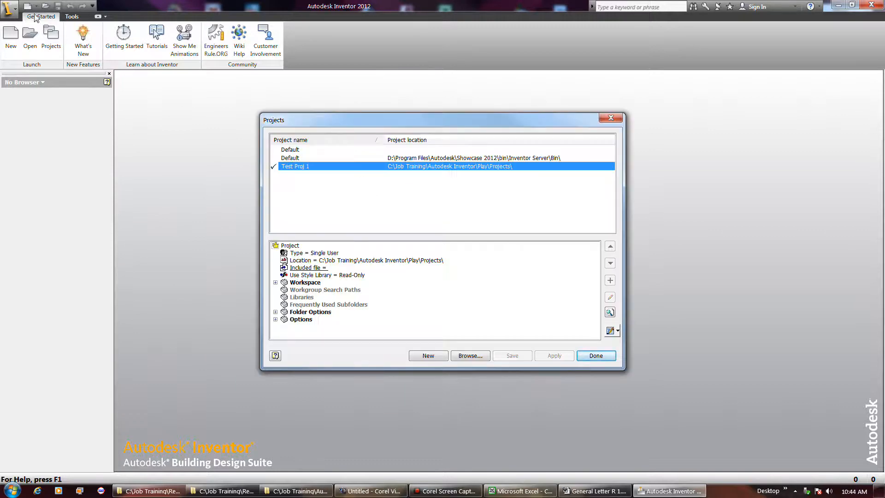
Step: Close the project settings and create a new drawing from the English ANSI (in).dwg template
left_click(596, 356)
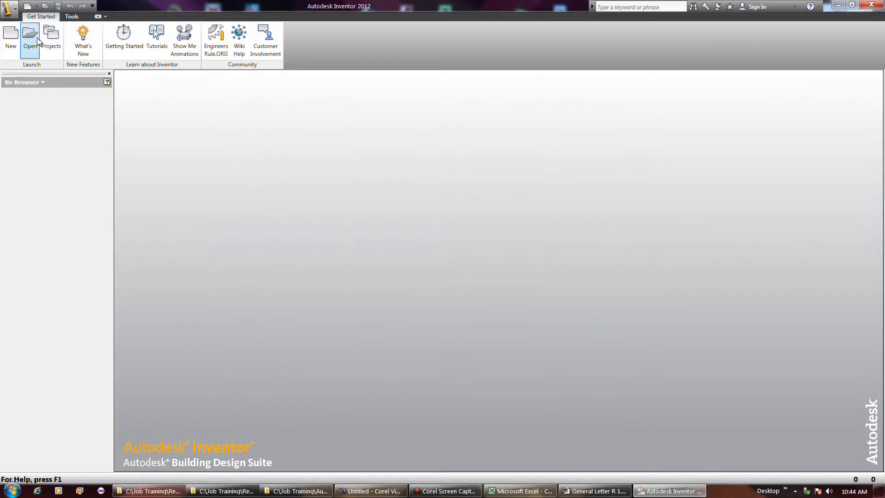
left_click(11, 37)
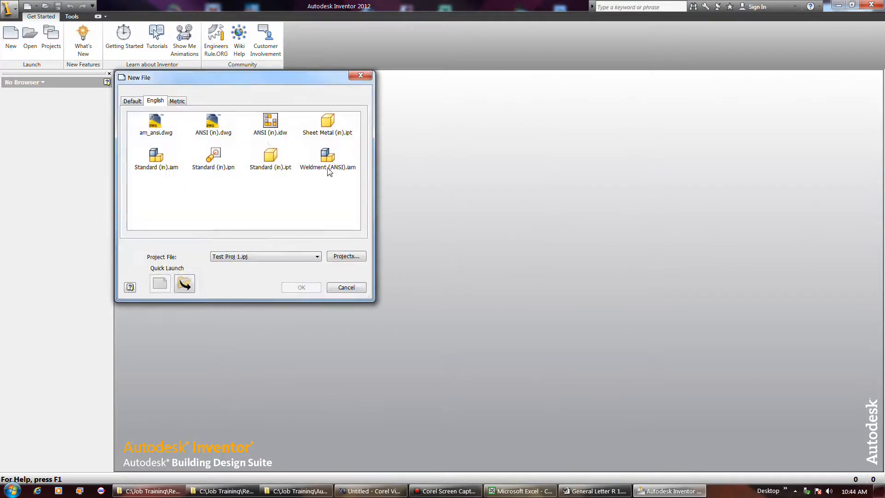
double_click(210, 130)
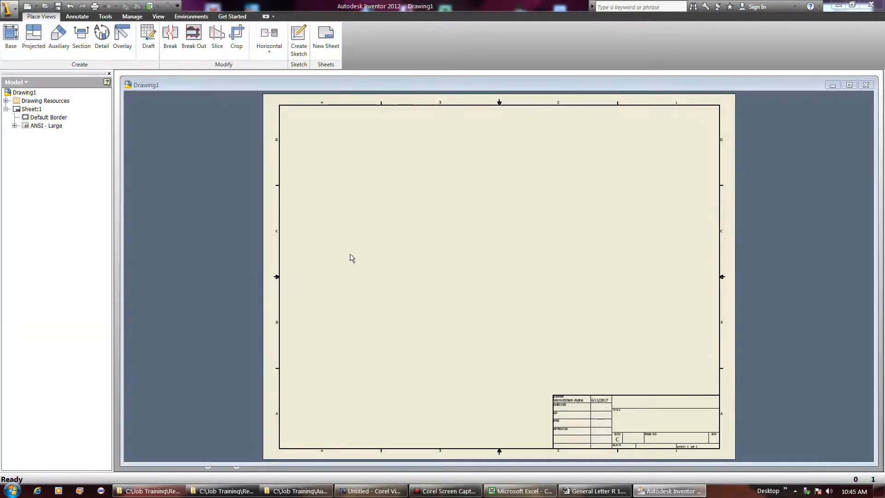
Step: Start a base view on the sheet using the part file Lego 1.ipt
left_click(12, 40)
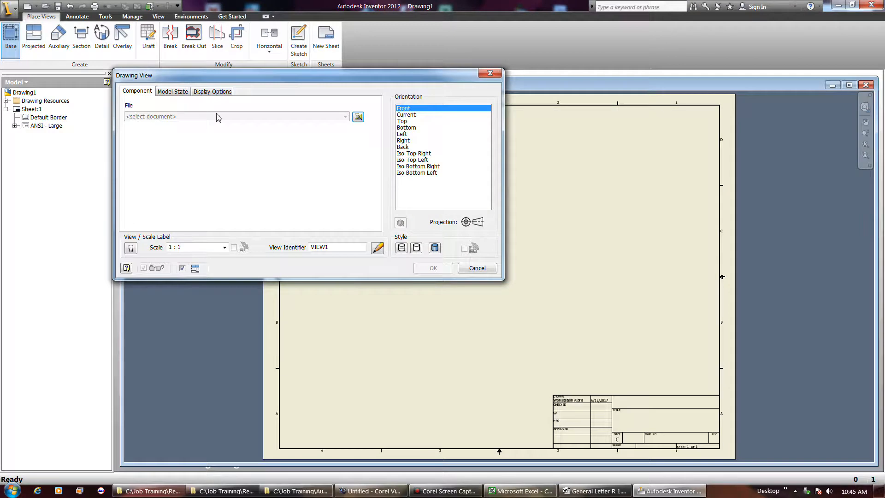
left_click(358, 117)
left_click(306, 151)
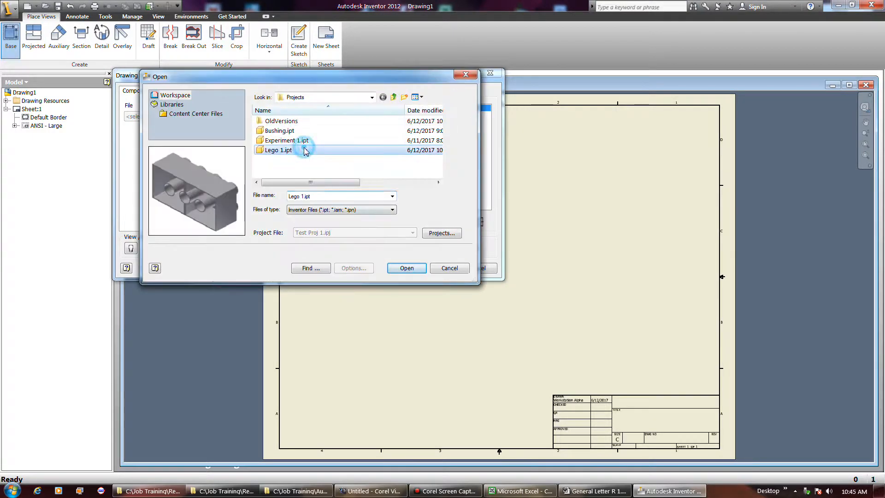
left_click(422, 272)
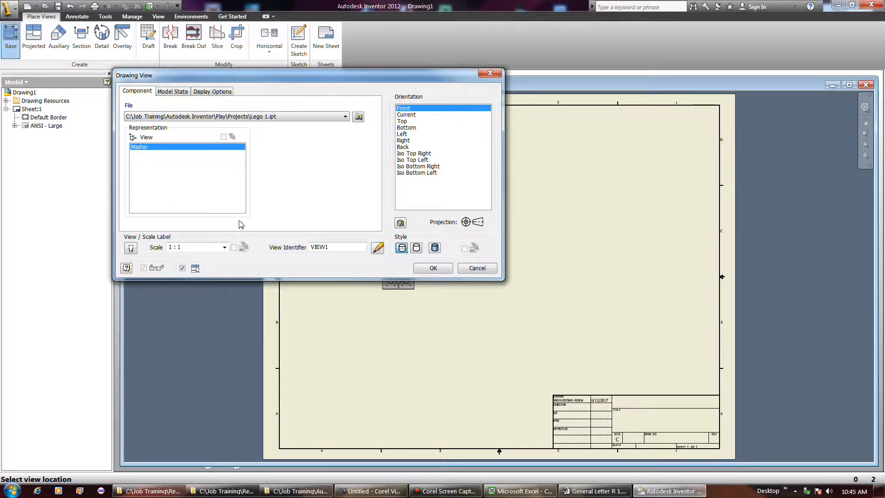
Step: Set the base view scale to 3:1 and place the Front-oriented view in the lower-left area of the sheet
left_click(225, 248)
left_click(226, 248)
left_click(225, 247)
left_click(198, 269)
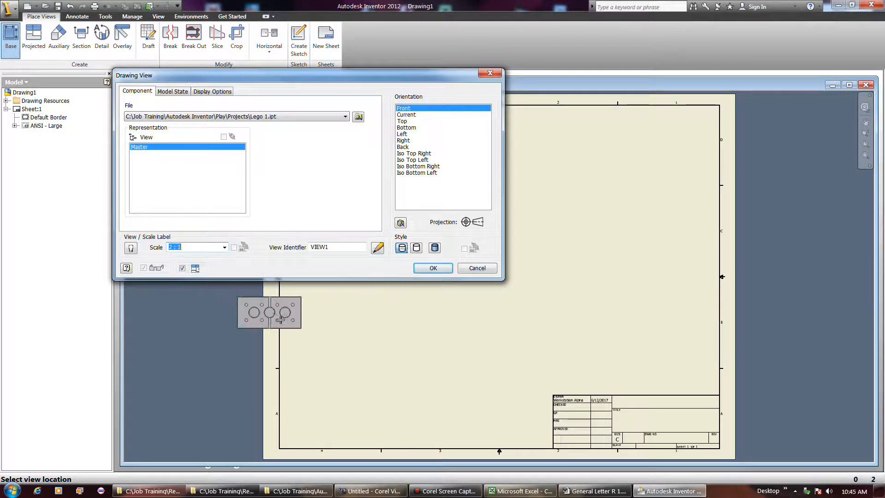
left_click(225, 247)
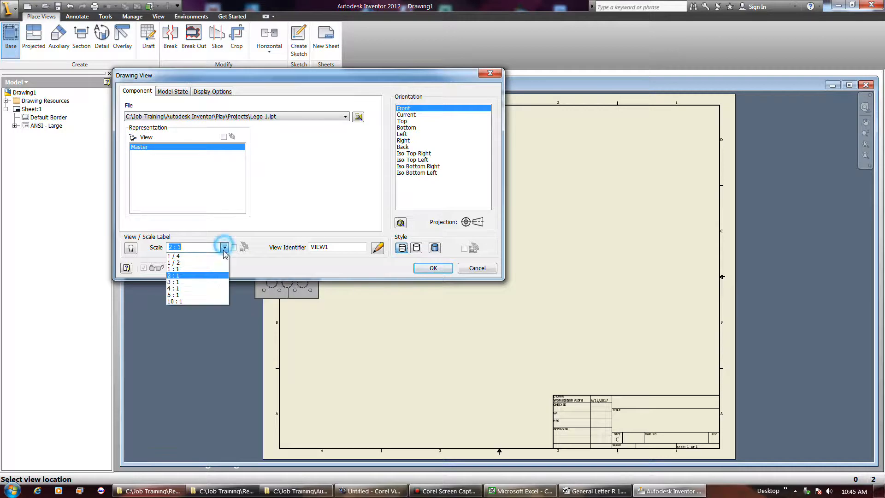
left_click(198, 282)
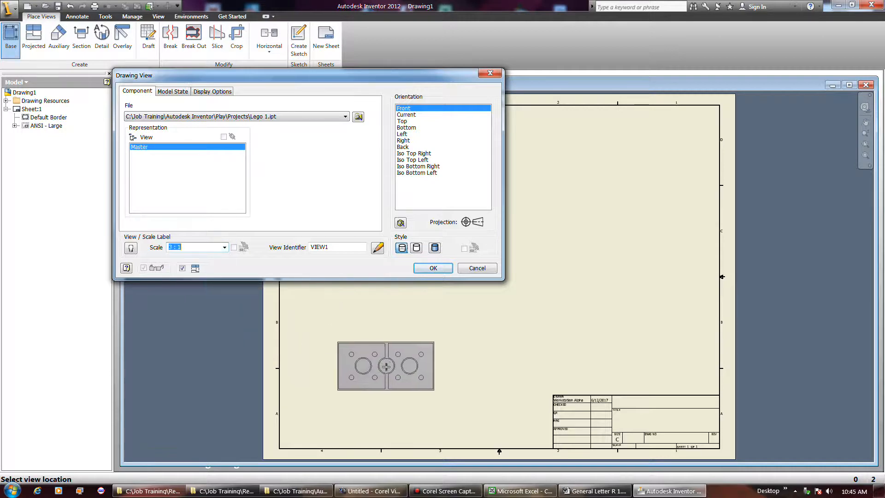
left_click(405, 350)
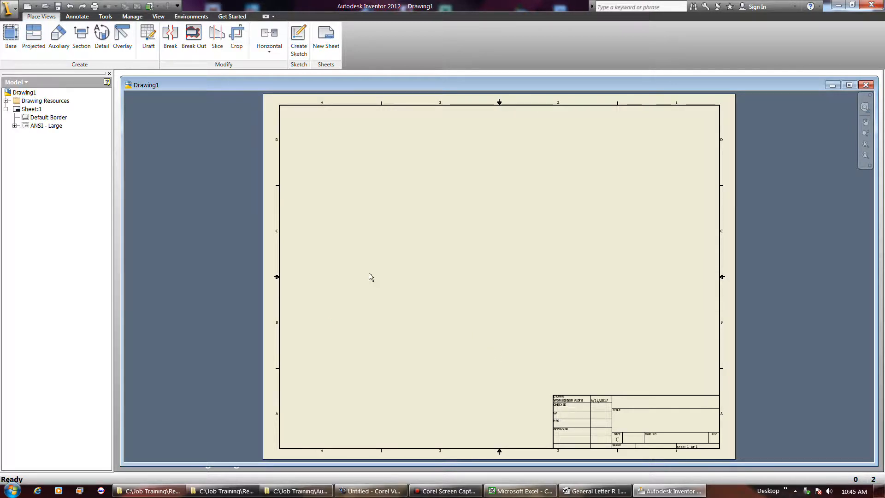
Step: Place a base view of Lego 1.ipt with Top orientation in the lower-left area of the sheet
left_click(11, 37)
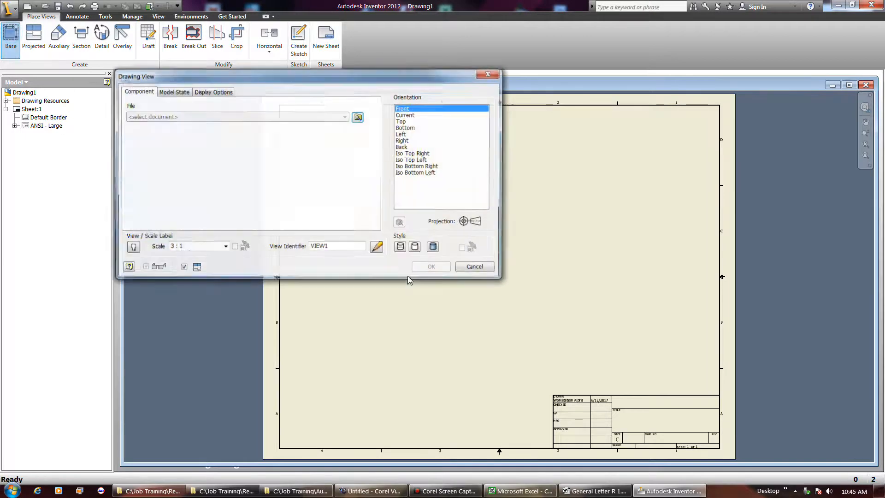
left_click(358, 117)
double_click(279, 151)
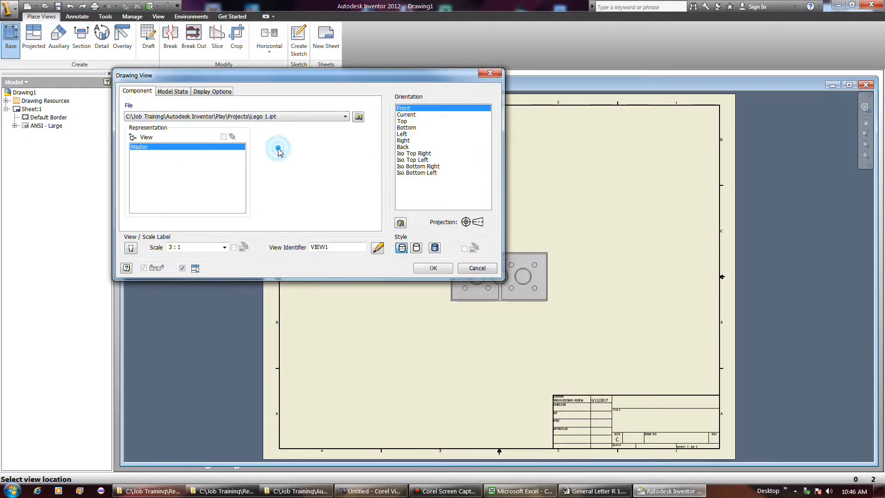
left_click(406, 121)
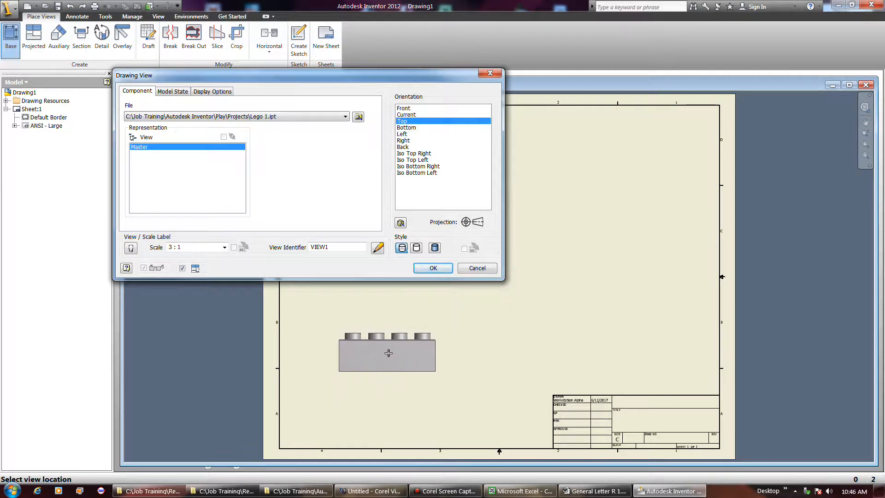
left_click(391, 346)
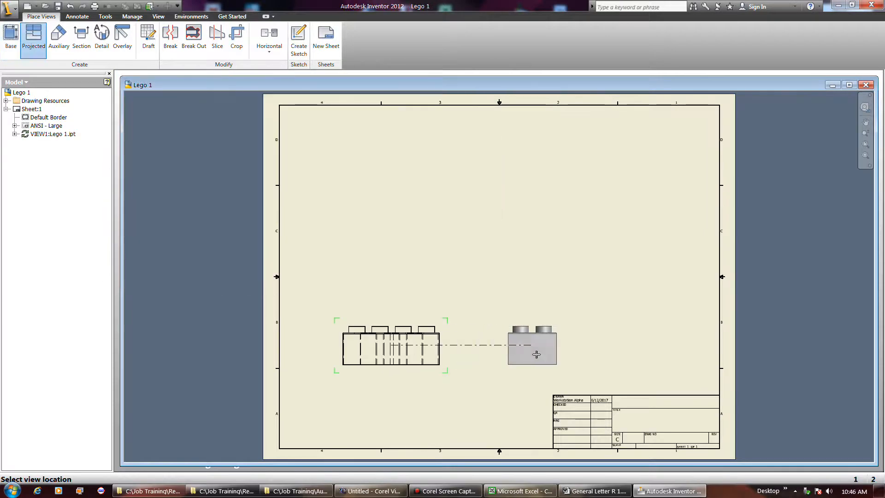
Step: Create projected views of the brick to the right of and above the base view, plus an isometric view at the sheet's upper right
left_click(571, 351)
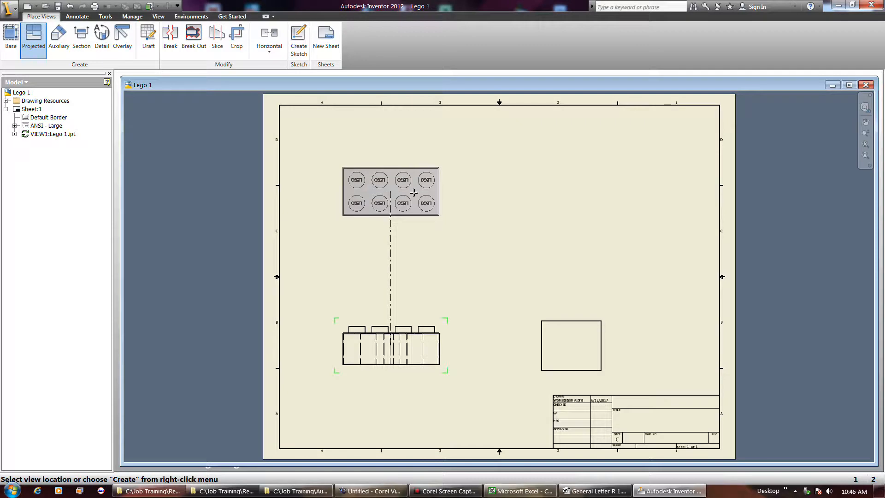
left_click(413, 193)
left_click(578, 196)
right_click(579, 197)
left_click(592, 196)
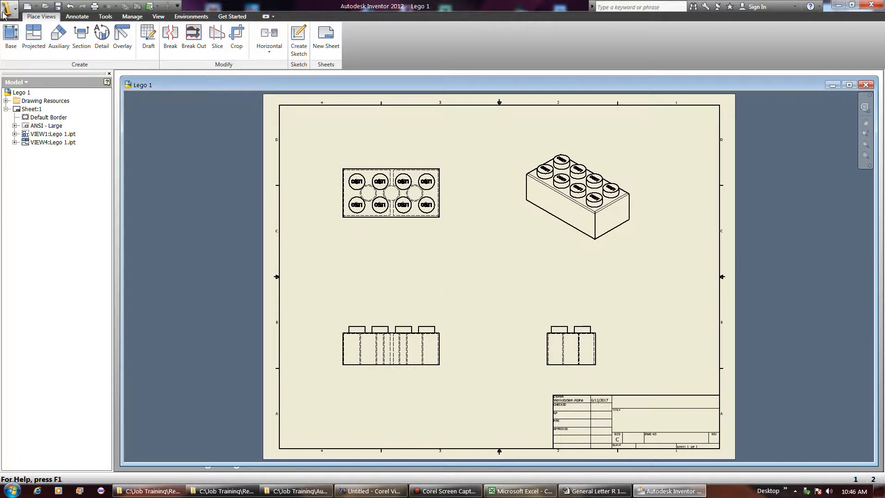
Step: Save the drawing in the Projects folder as Lego Dwg 1
left_click(57, 6)
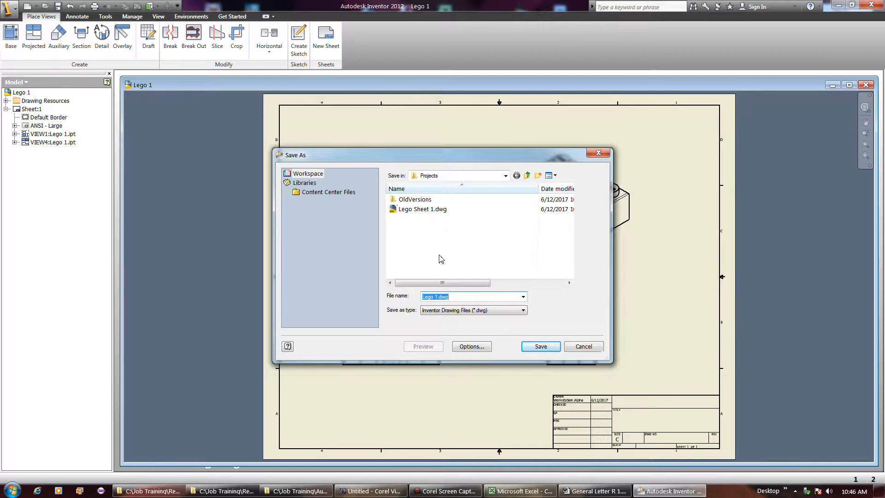
type("L")
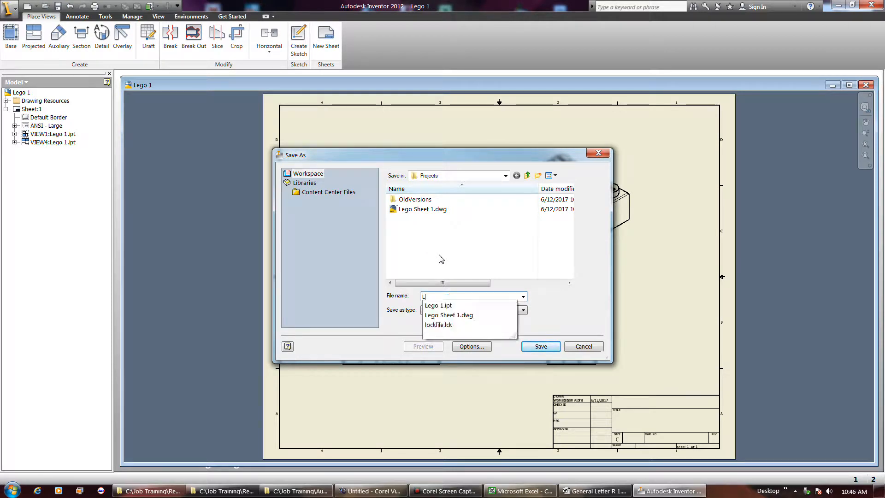
type("ego Dw")
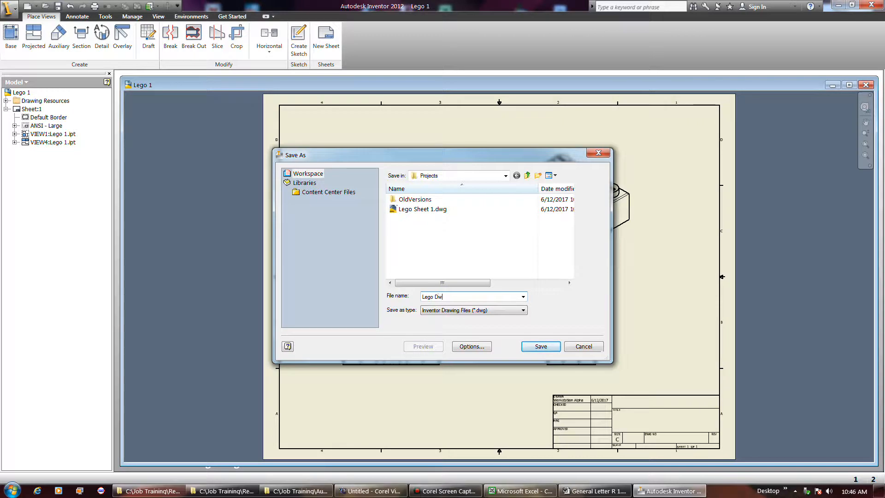
type("g 1")
key("Return")
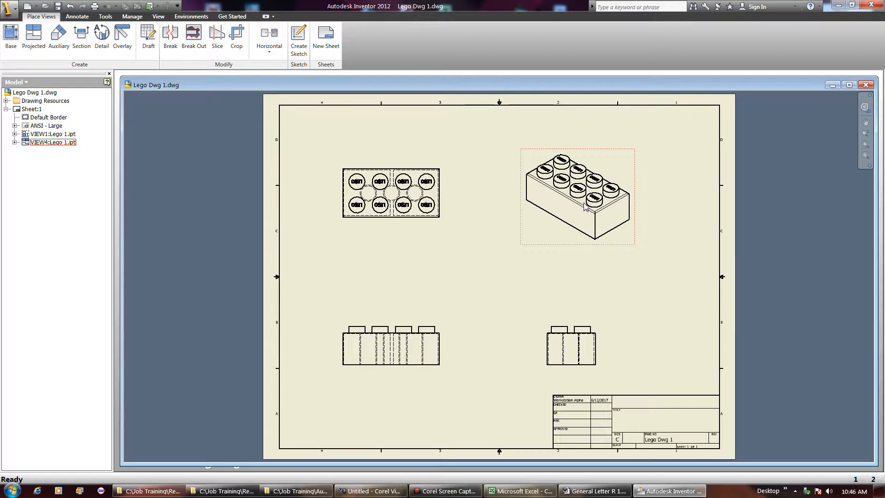
Step: Start a detail view of the base view with a smooth cutout and a circular fence around the brick's upper-right studs
left_click(103, 38)
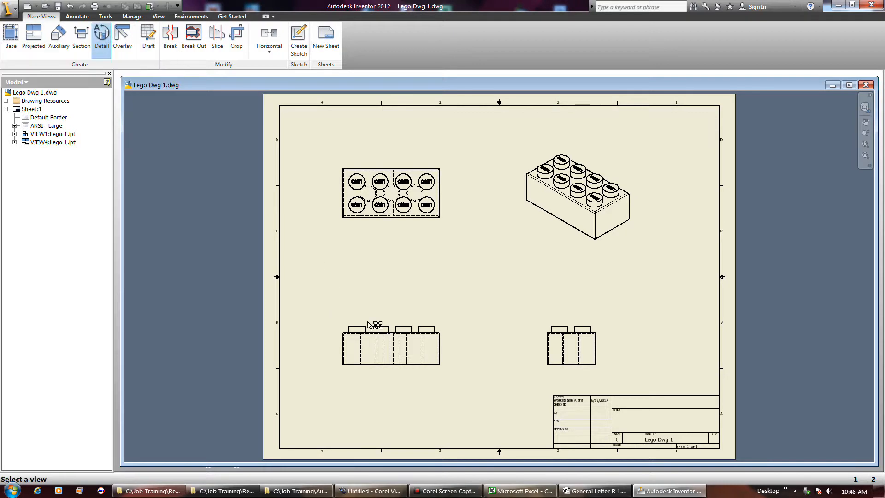
left_click(443, 331)
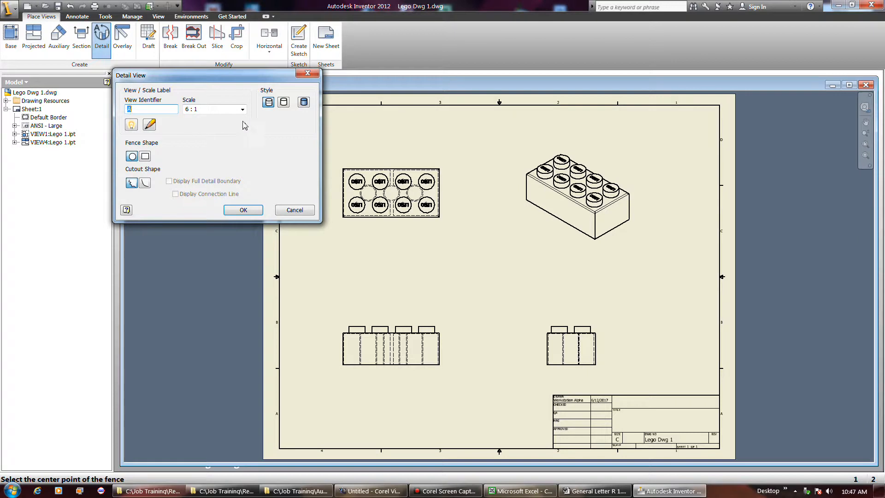
left_click(144, 183)
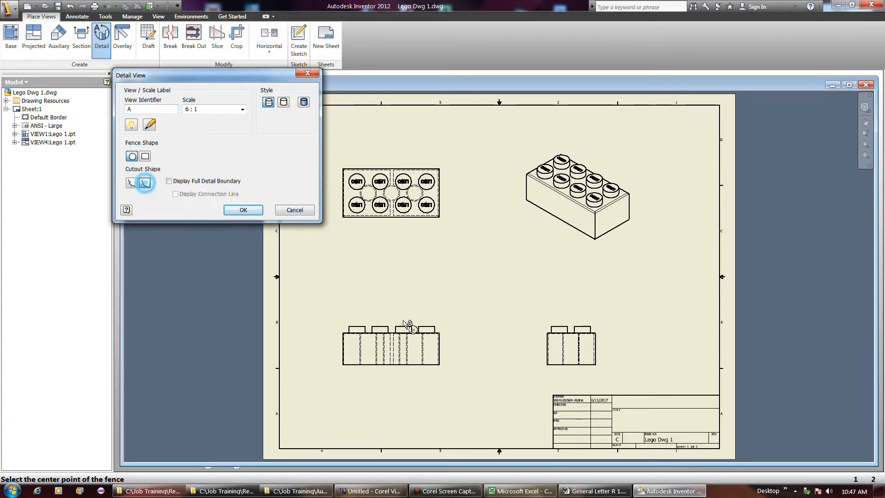
left_click(425, 332)
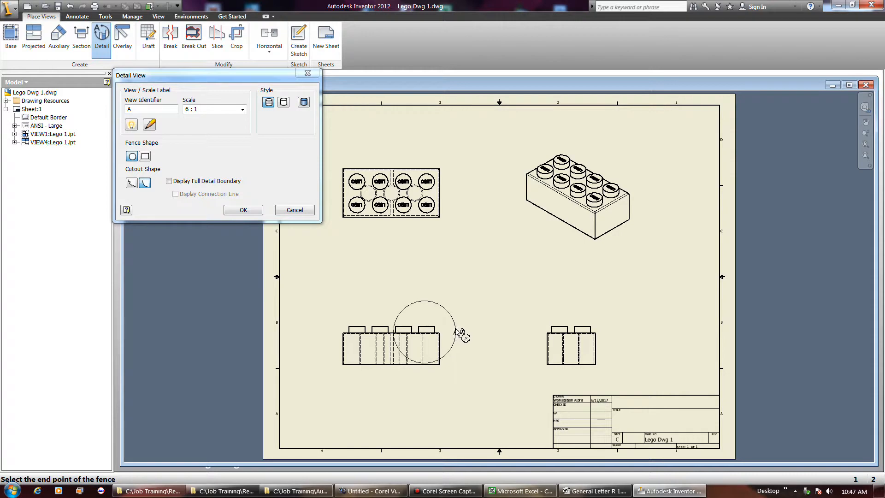
left_click(456, 331)
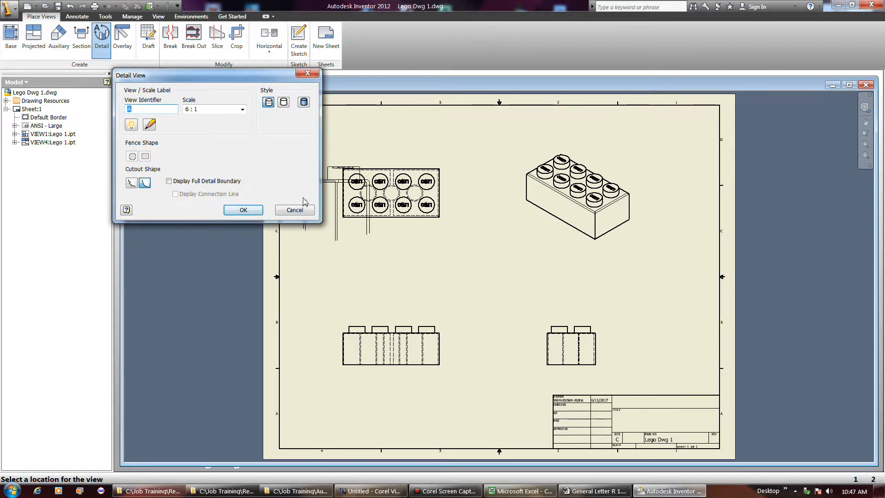
Step: Display the full detail boundary and connection line, set the detail scale to 5:1, and place the detail between the two lower views
left_click(169, 181)
left_click(175, 193)
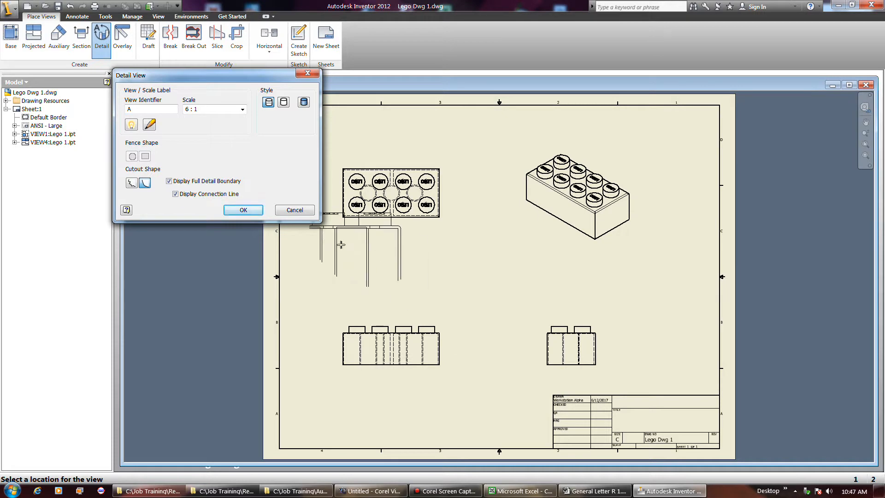
left_click(220, 111)
left_click(240, 109)
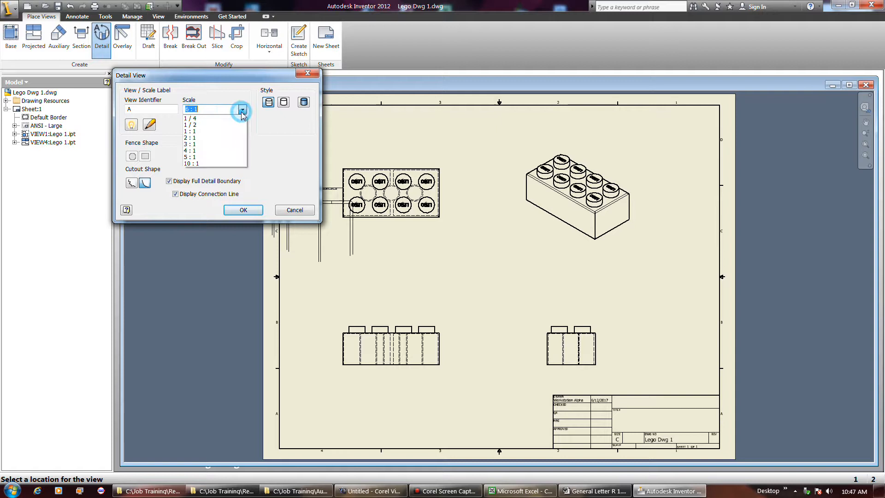
left_click(217, 157)
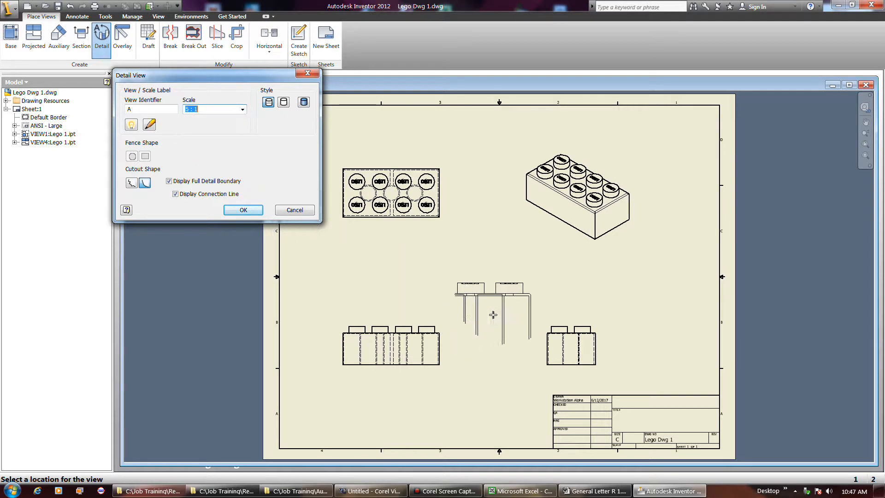
left_click(492, 314)
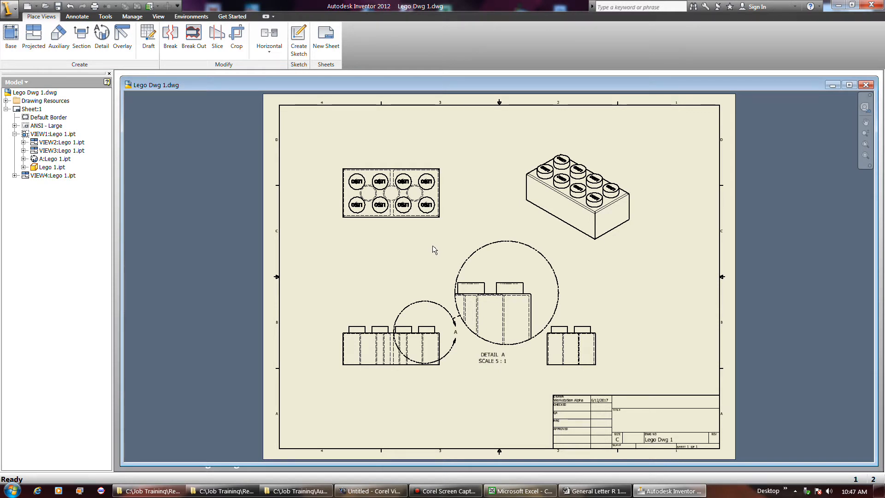
left_click(58, 36)
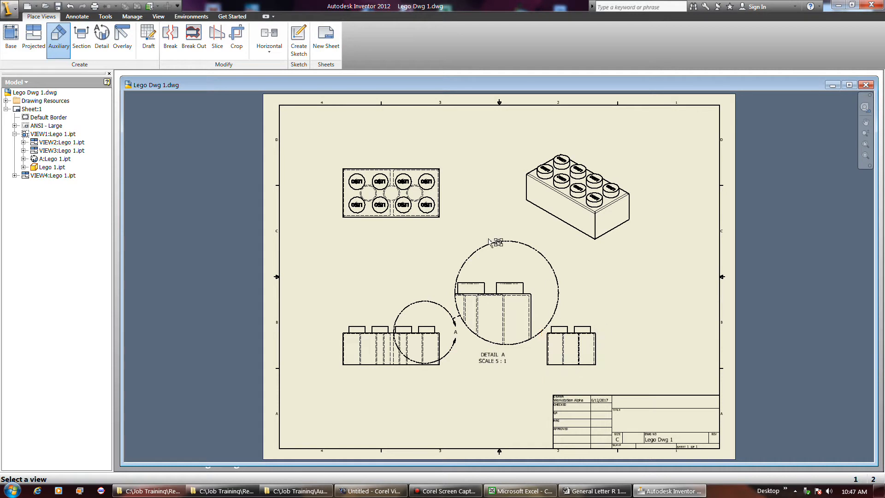
left_click(559, 196)
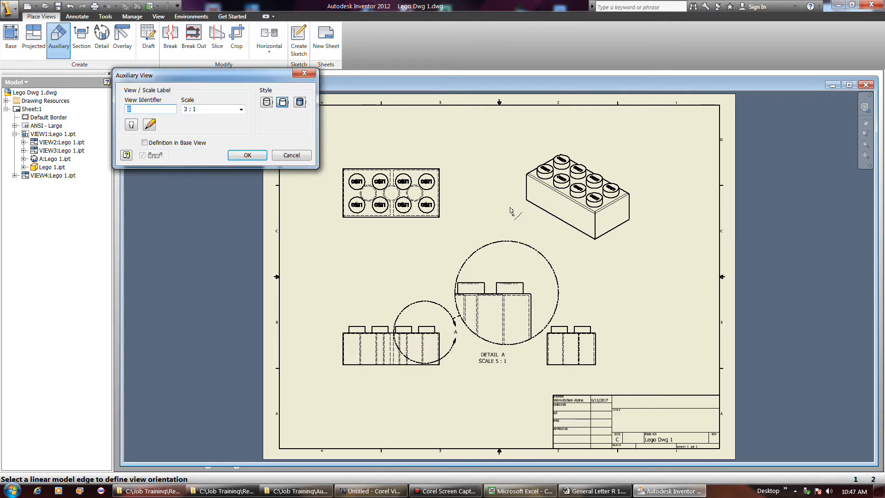
left_click(244, 154)
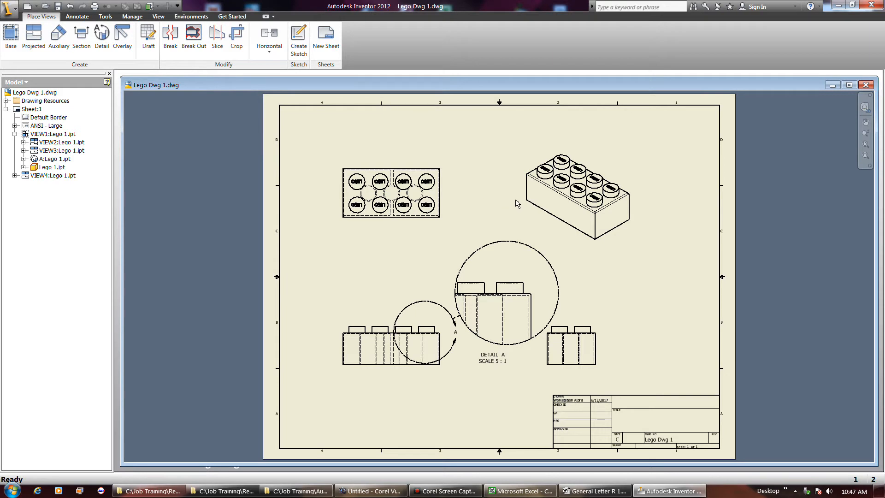
left_click(58, 36)
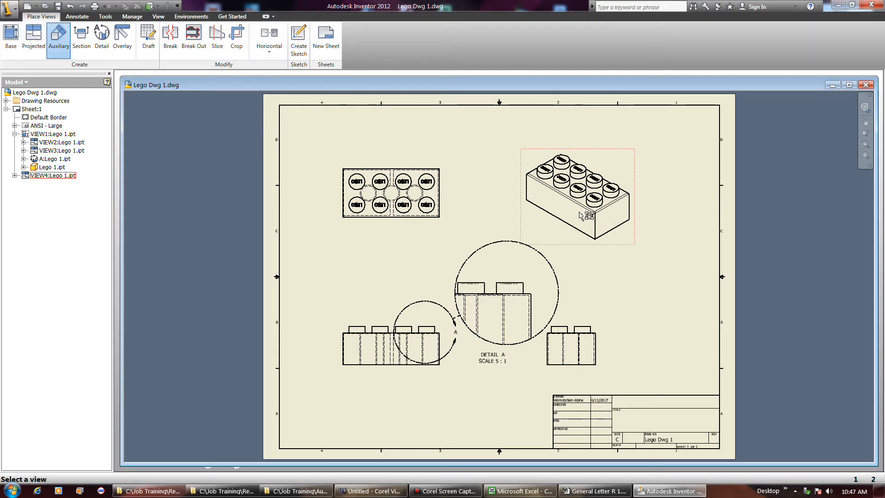
left_click(576, 208)
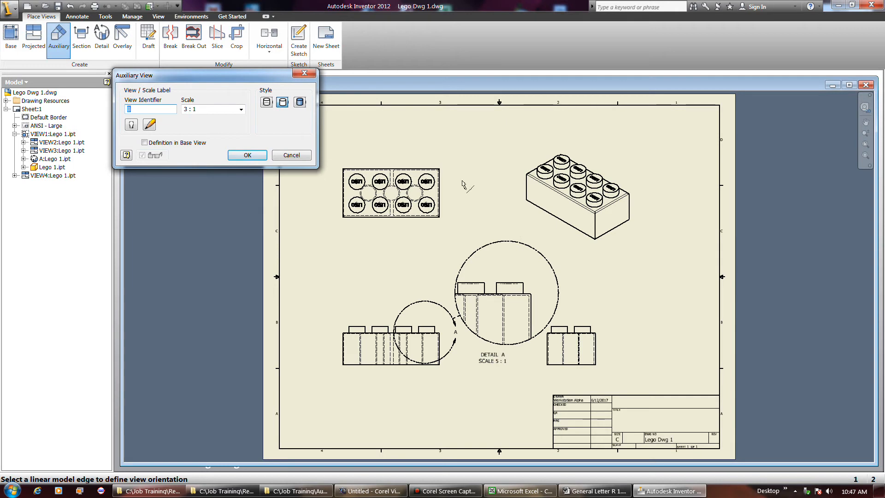
left_click(302, 157)
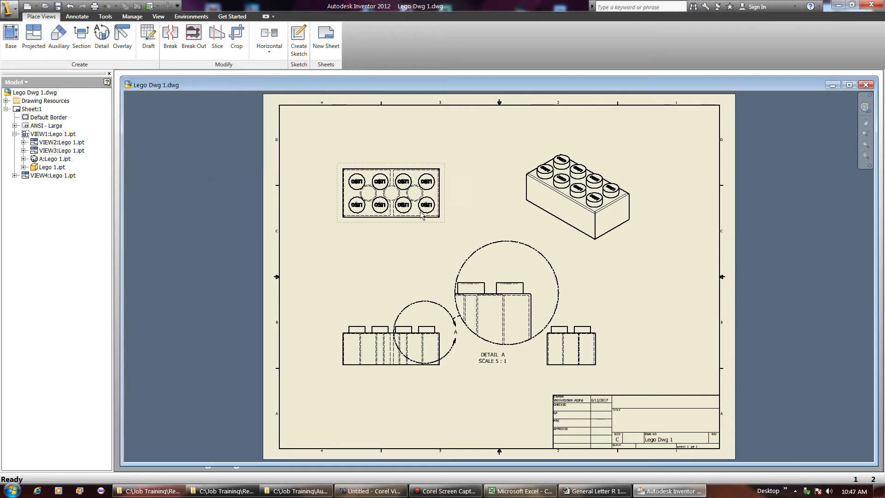